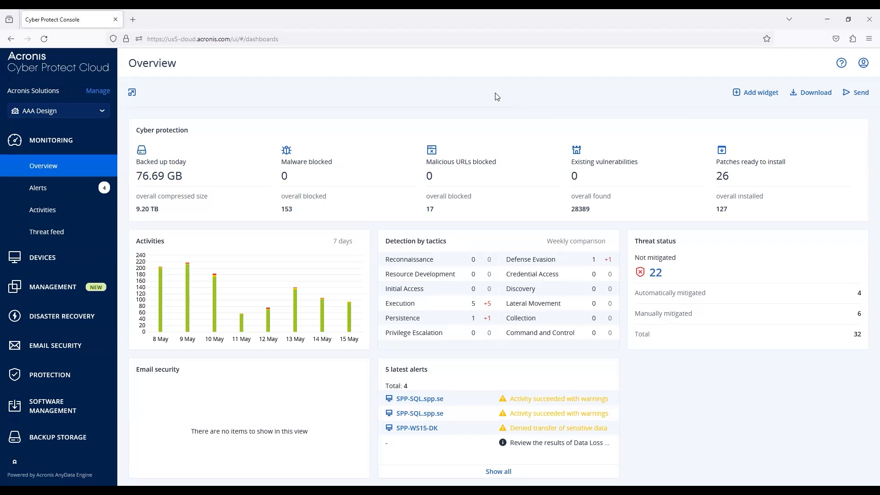
- Open the plans applied to the machine EDR-SVR-TRGT02 from the list of machines with agents
left_click(44, 261)
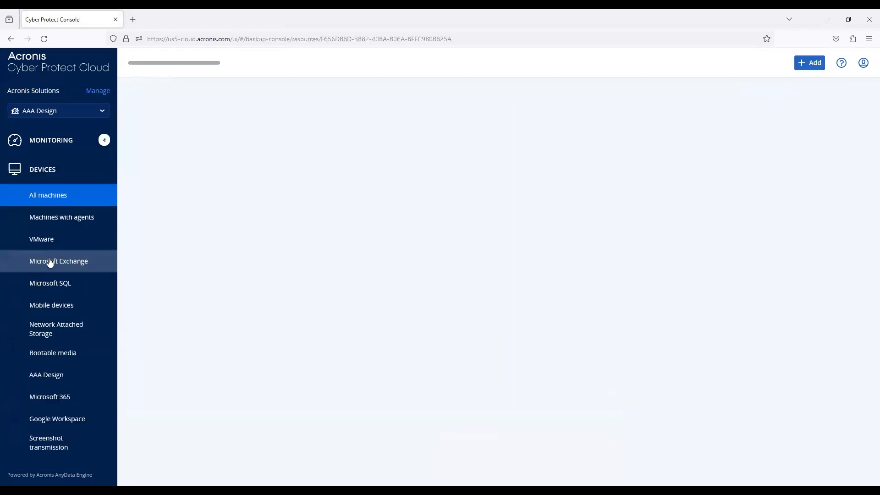
left_click(65, 219)
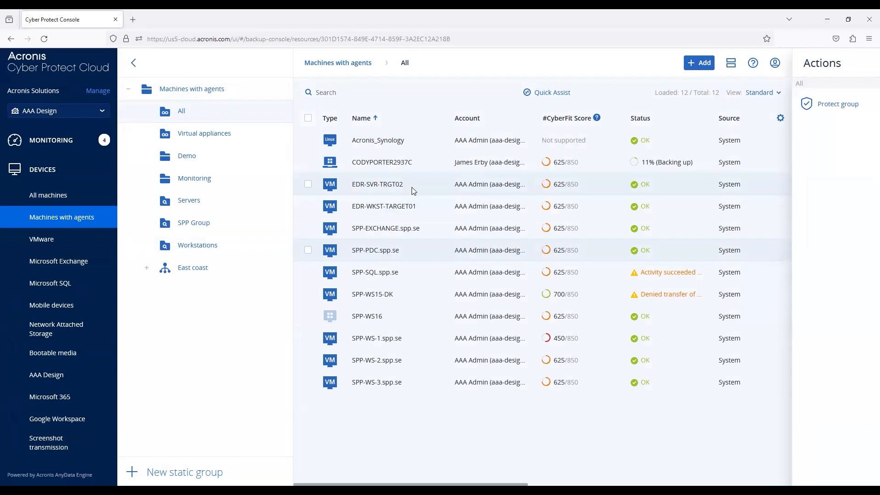
left_click(424, 184)
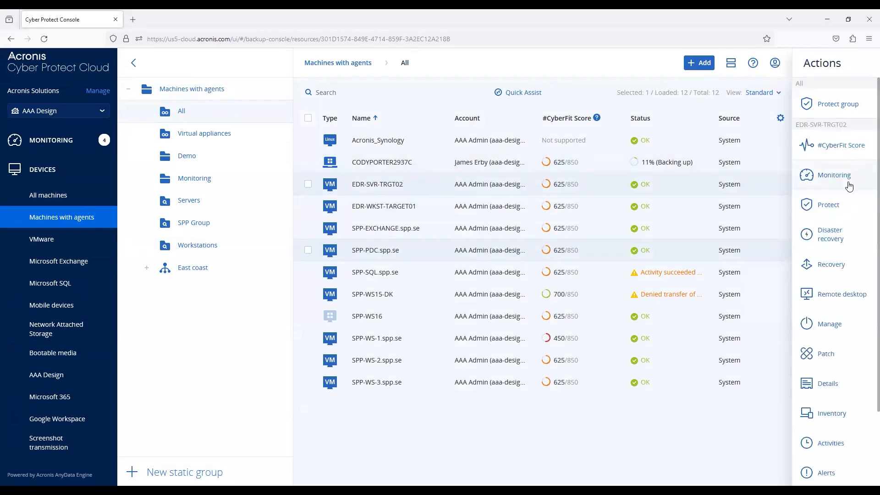
left_click(832, 204)
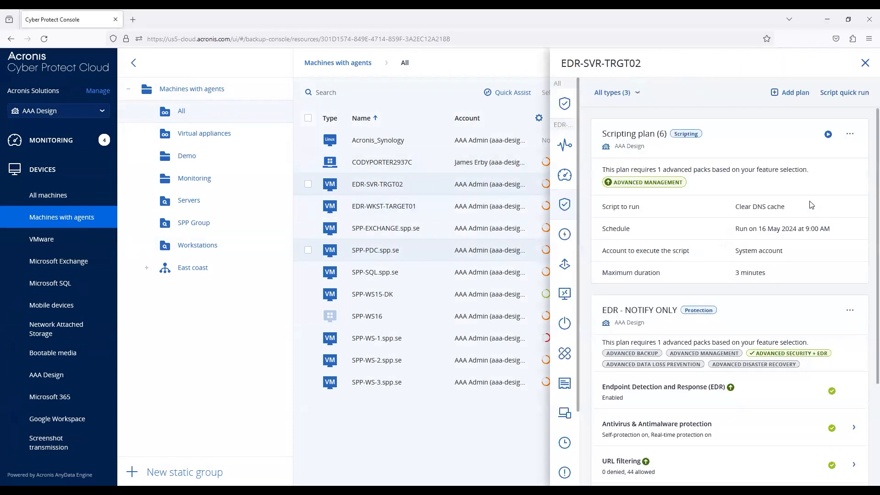
left_click(789, 92)
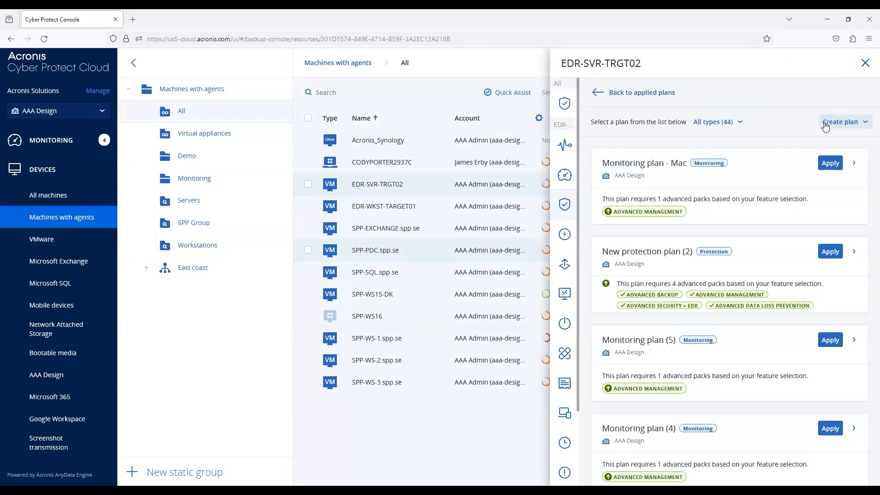
left_click(861, 124)
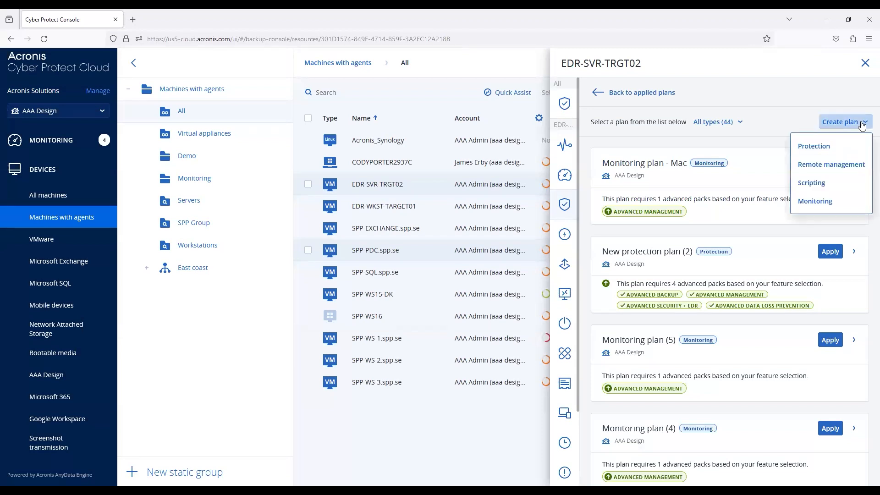
left_click(830, 171)
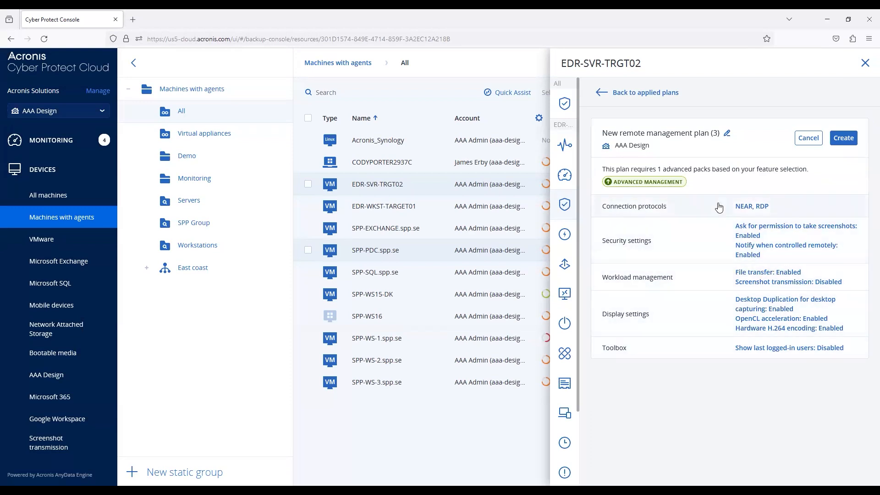
left_click(864, 63)
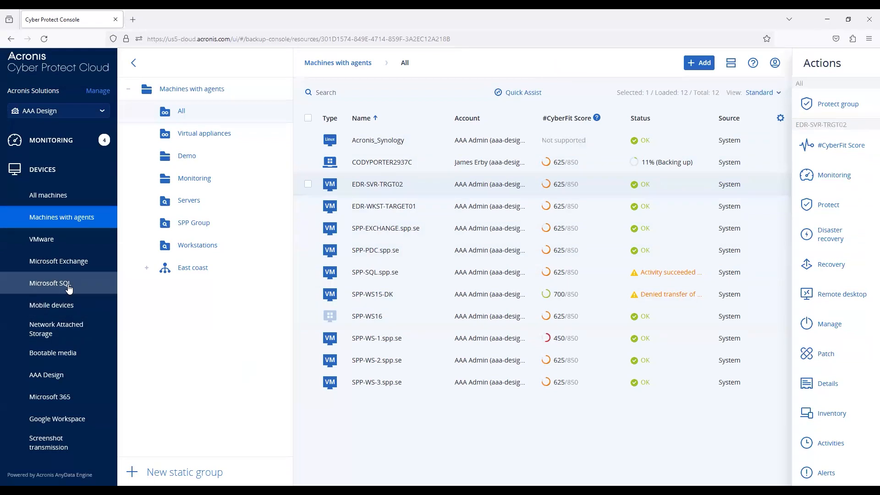
- Go to the remote management plans in the management section and start creating a new plan
scroll(65, 289, "down", 4)
scroll(66, 292, "down", 3)
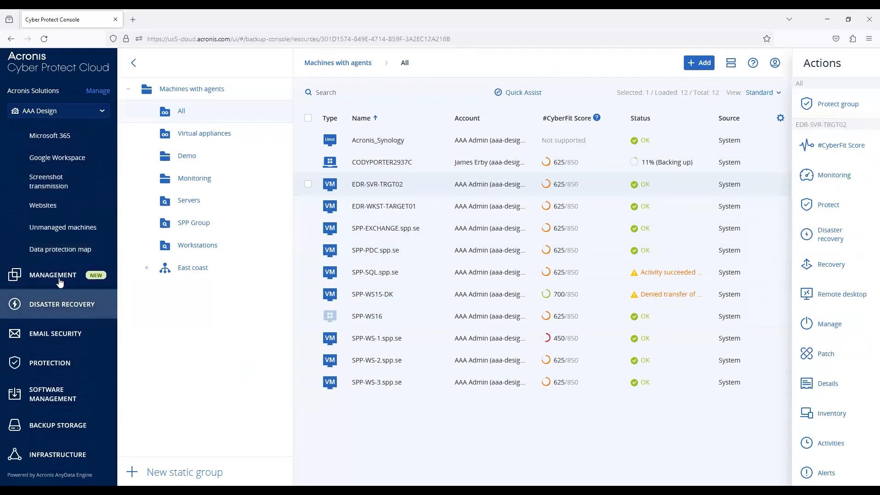
left_click(59, 275)
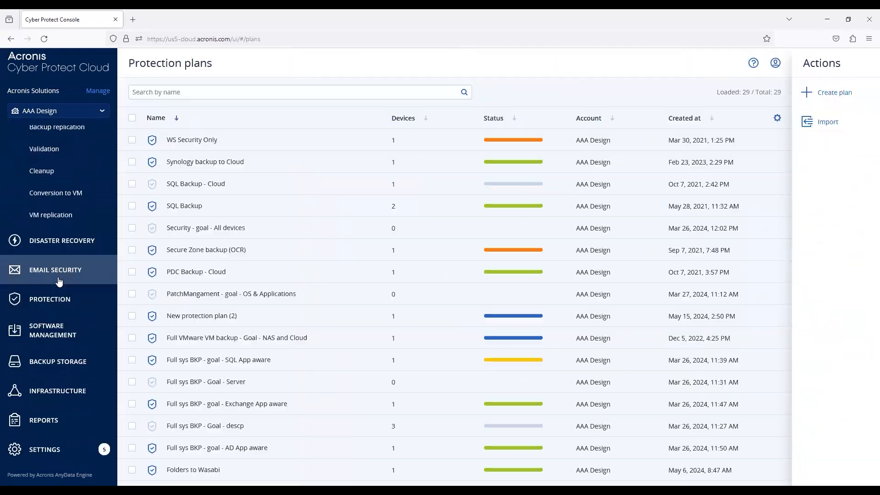
scroll(59, 280, "up", 3)
scroll(63, 204, "up", 2)
left_click(63, 201)
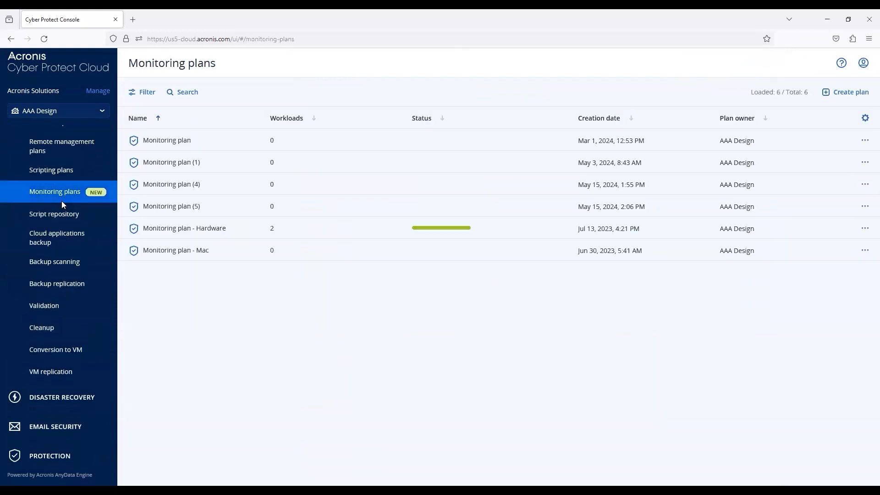
scroll(61, 202, "up", 3)
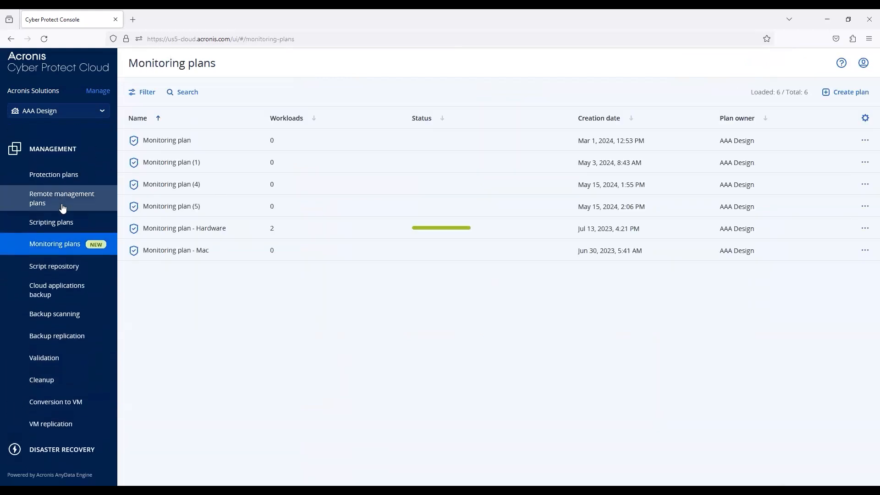
left_click(62, 248)
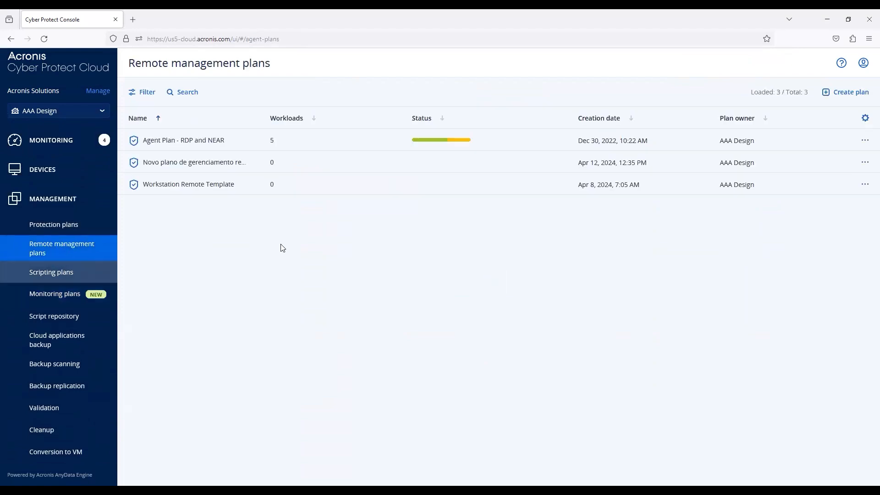
left_click(853, 96)
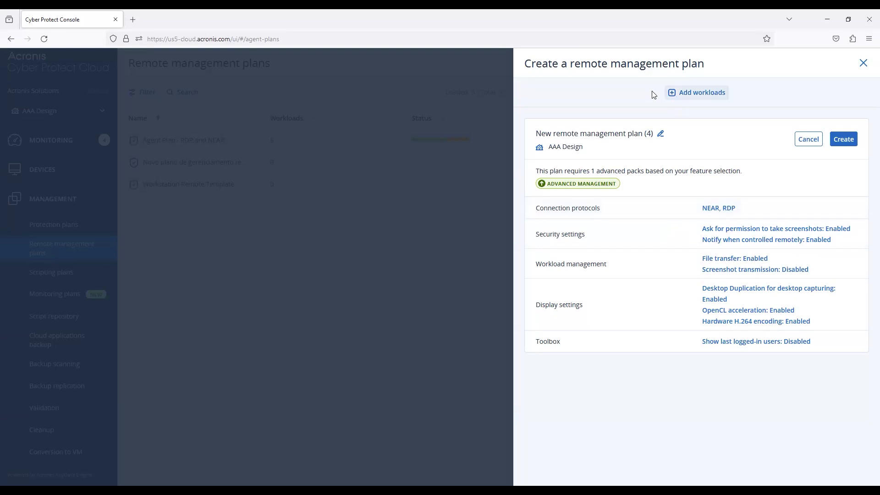
left_click_drag(598, 67, 668, 65)
left_click(668, 64)
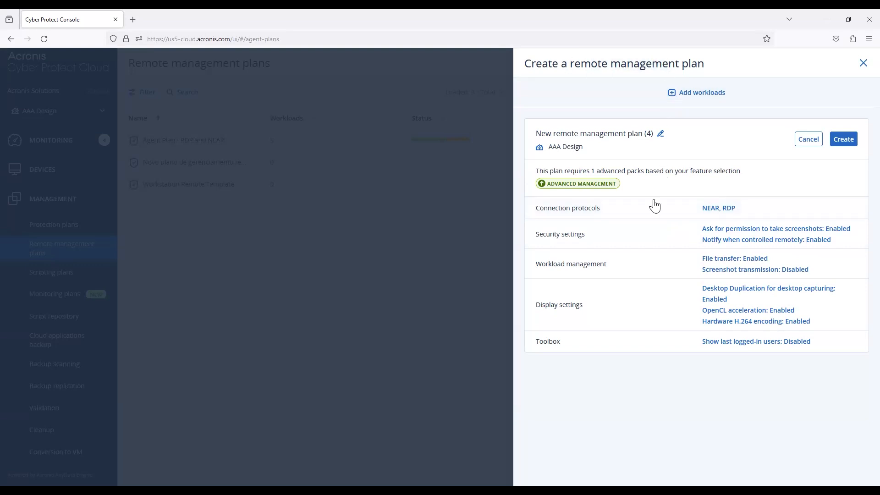
- Examine the plan's NEAR and RDP connection protocol settings and read the description of NEAR connections
left_click(732, 209)
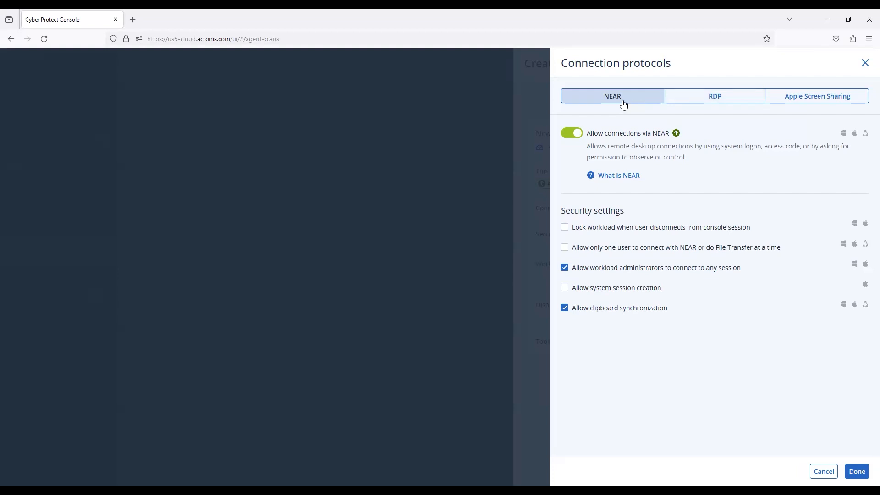
left_click(718, 105)
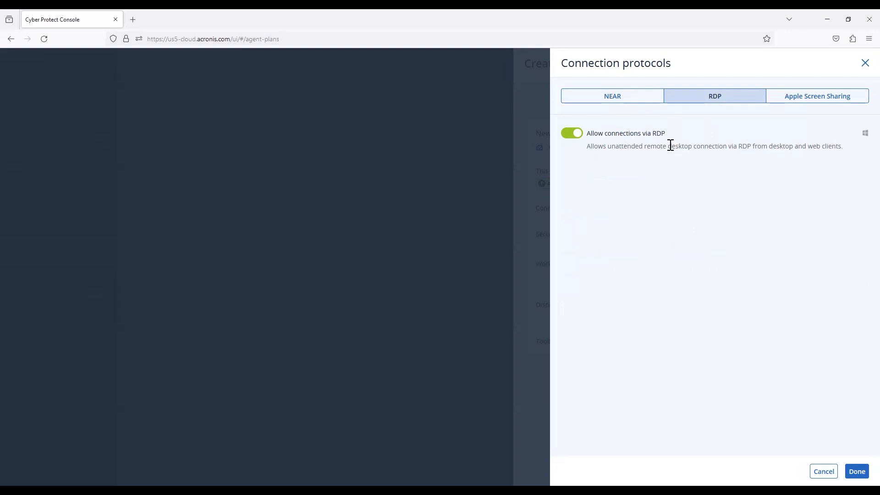
left_click(623, 101)
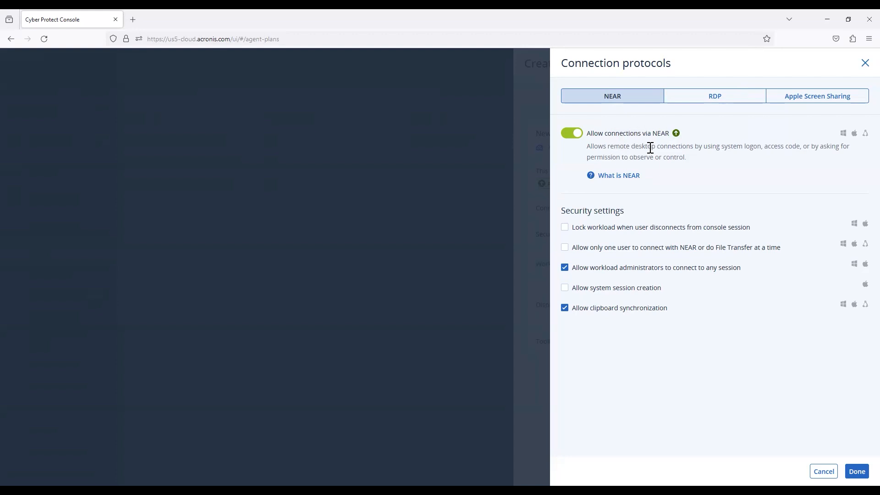
left_click_drag(607, 146, 744, 146)
left_click(746, 147)
double_click(635, 156)
left_click(633, 157)
left_click_drag(622, 148, 676, 158)
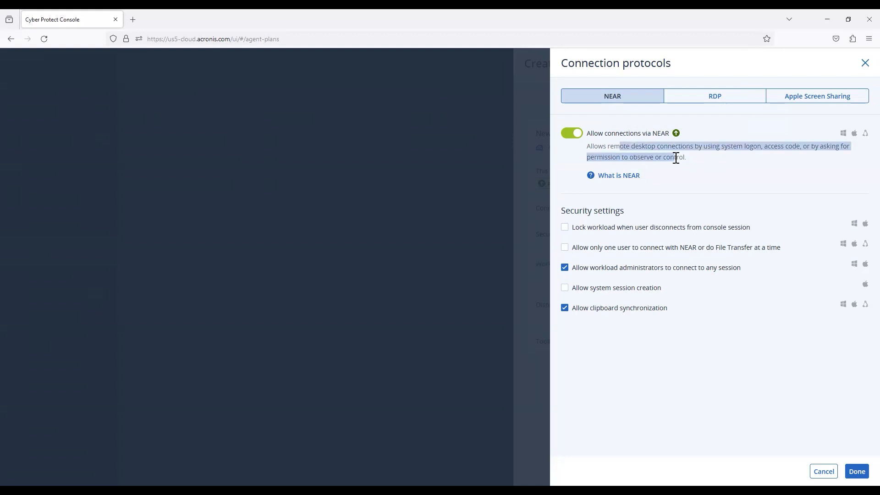
left_click(676, 158)
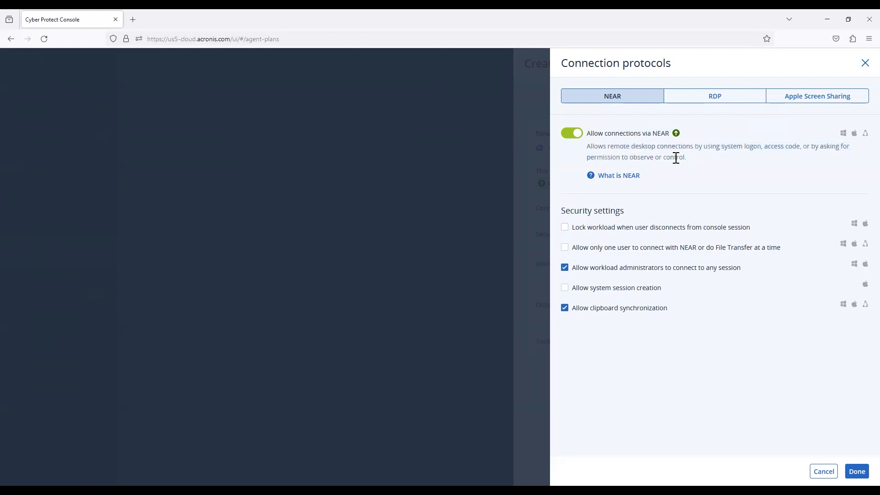
- Consult the help page explaining what NEAR is and close it to return to the connection protocols
left_click(618, 175)
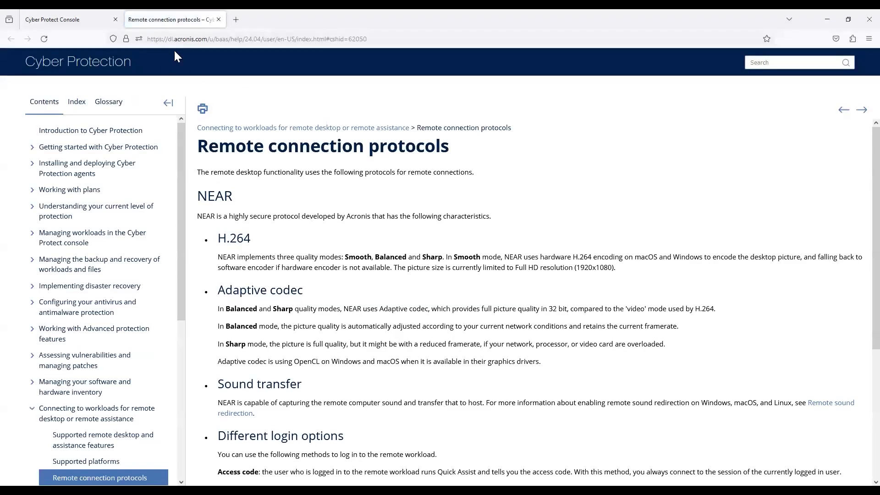
left_click(73, 19)
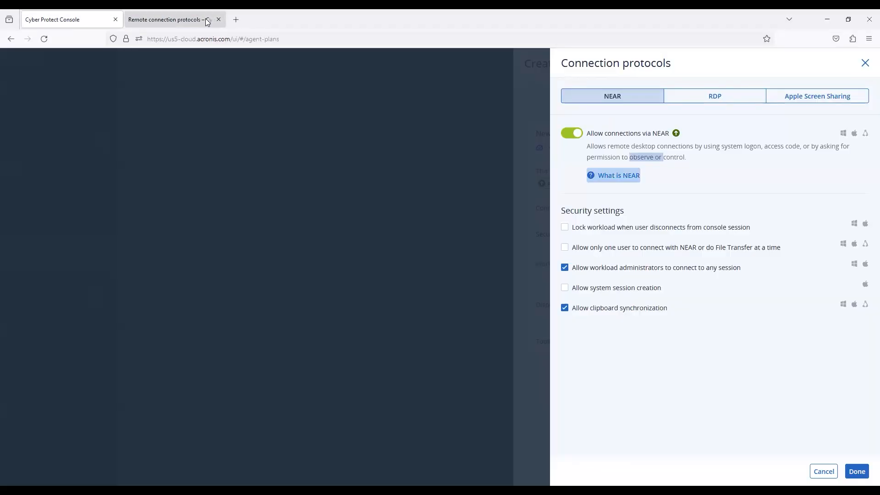
left_click(219, 19)
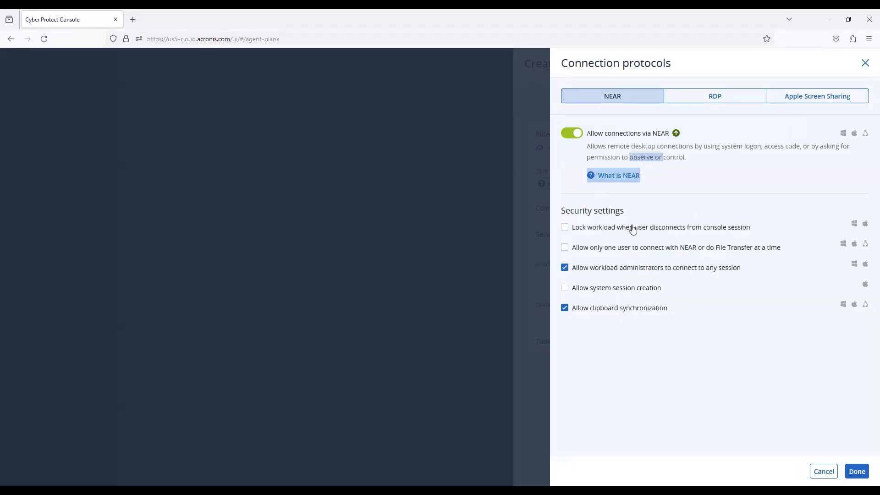
- Compare the RDP, NEAR and Apple Screen Sharing options and leave the connection protocols without saving changes
left_click(716, 104)
left_click(617, 101)
left_click(802, 97)
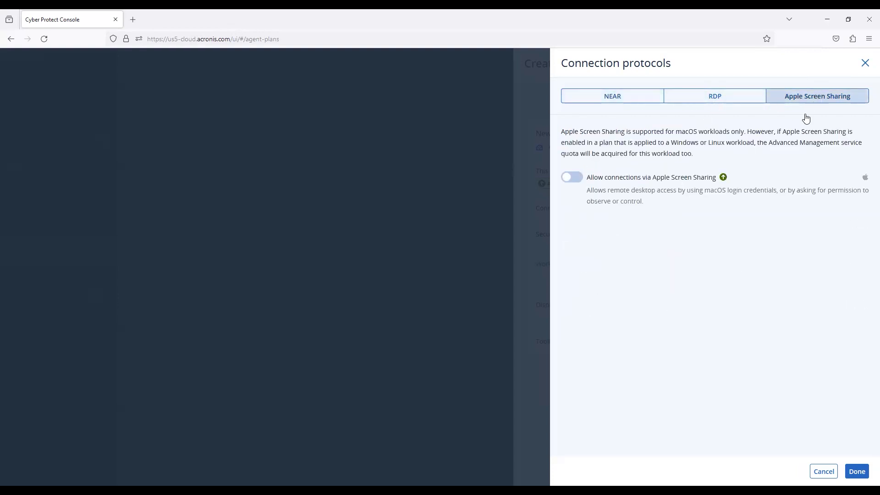
left_click(622, 100)
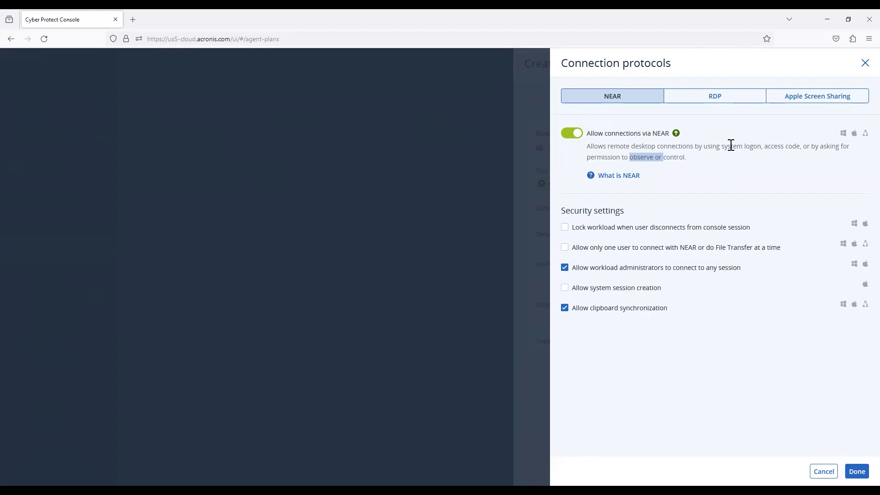
left_click(833, 472)
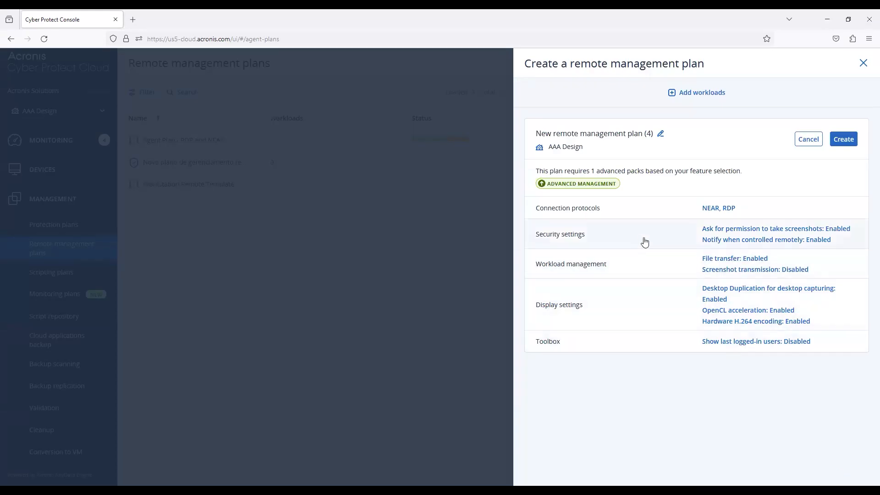
- Examine the new plan's workload management, display, toolbox and connection protocol settings, closing each without saving changes
left_click(662, 264)
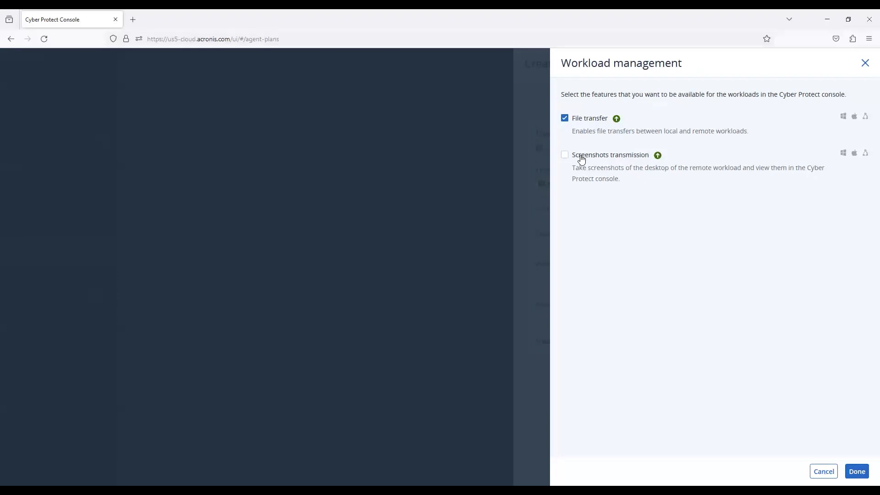
left_click(861, 63)
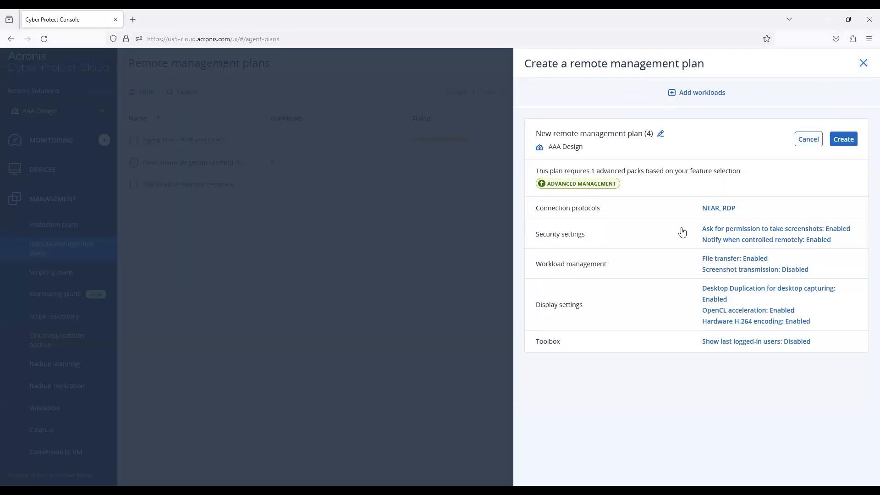
left_click(639, 308)
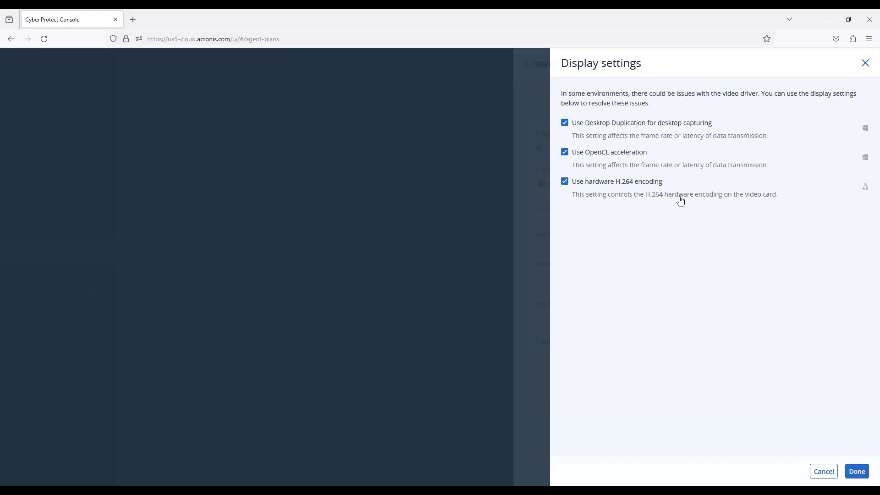
left_click(864, 63)
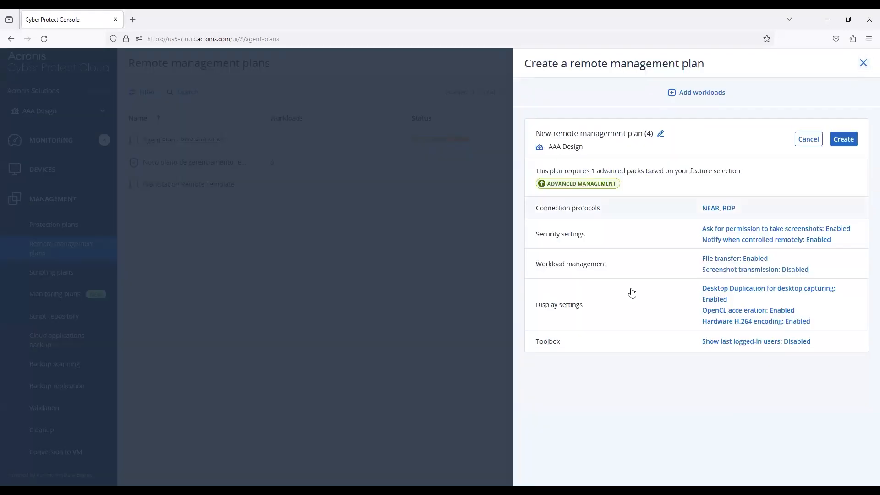
left_click(608, 344)
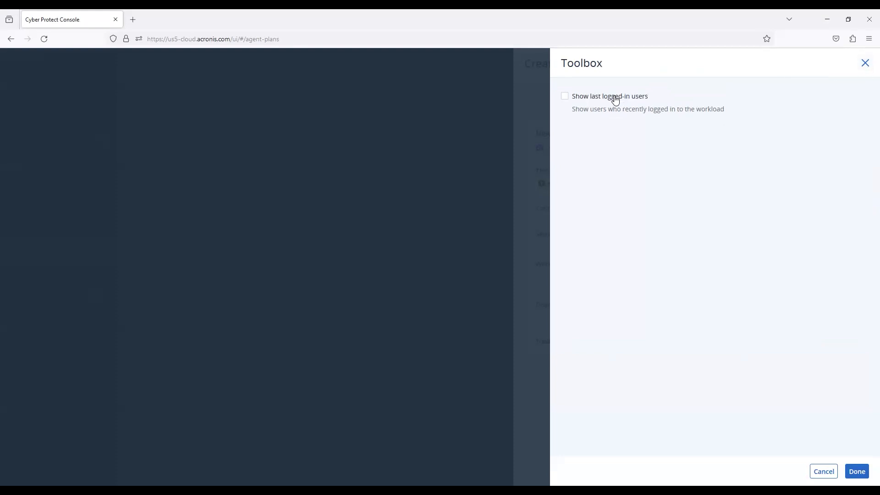
left_click(859, 65)
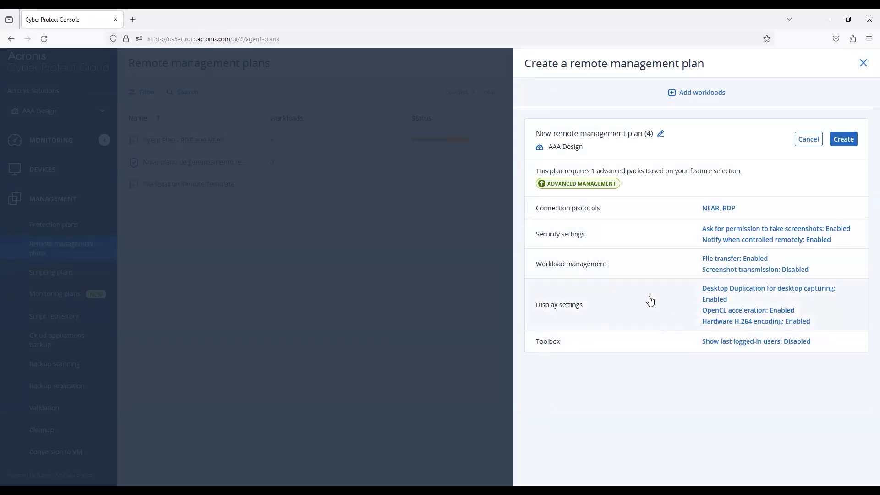
left_click(666, 210)
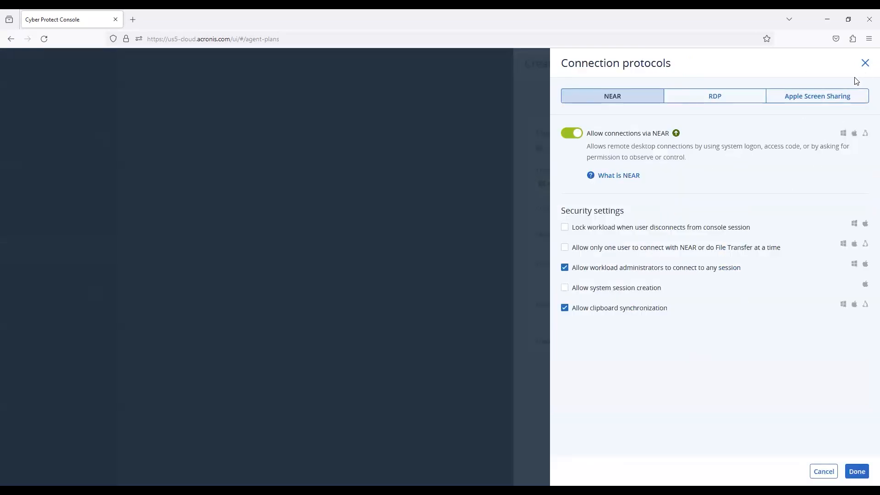
left_click(864, 64)
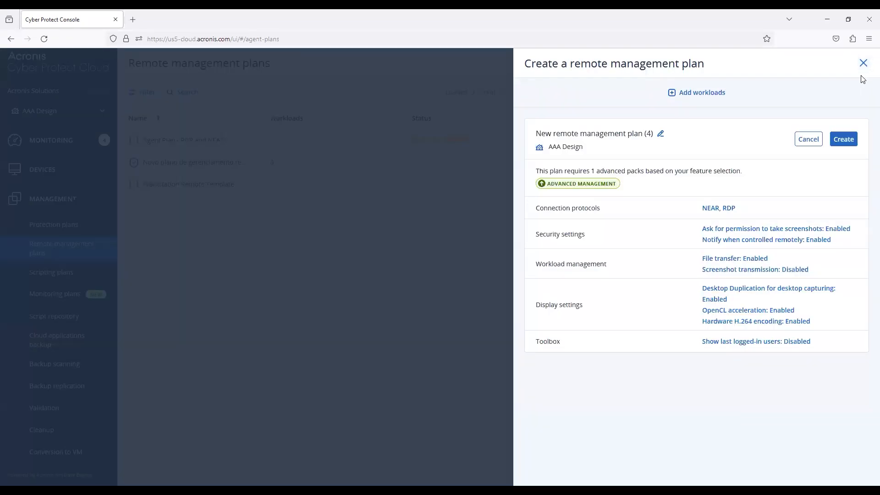
- View the devices selectable for the new remote management plan and close the plan without creating it
left_click(697, 92)
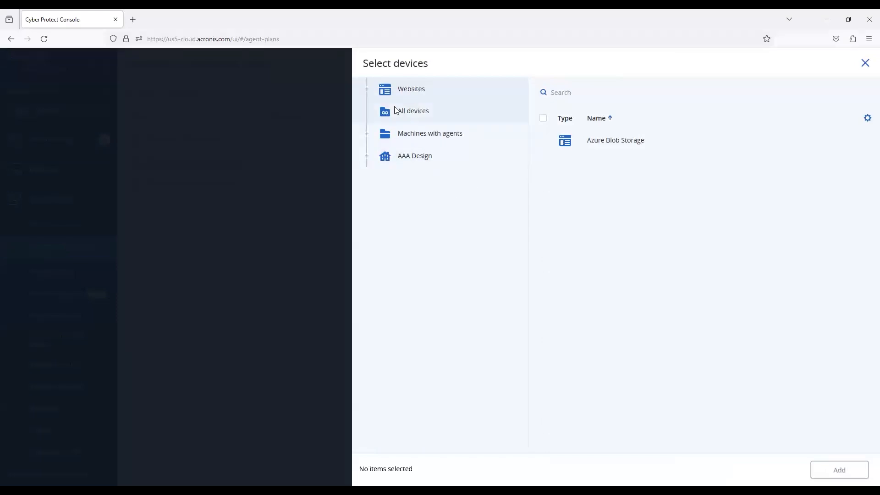
left_click(866, 64)
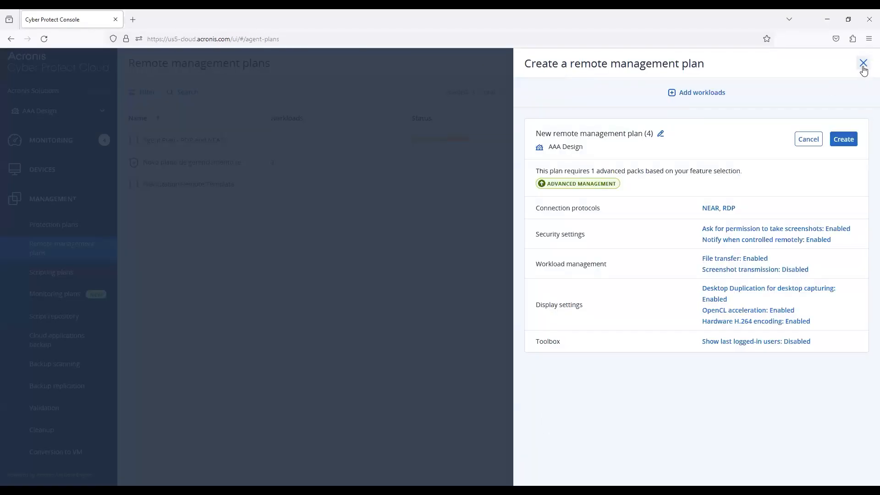
left_click(864, 64)
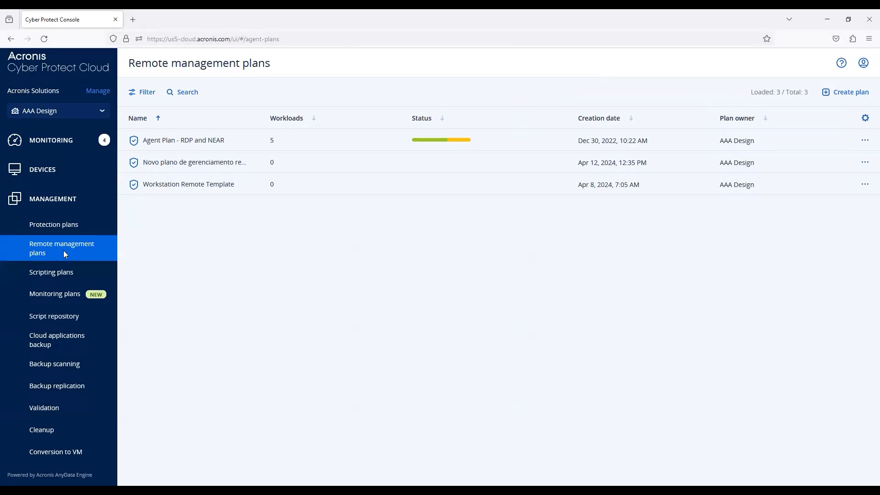
- Try to start a remote control session on SPP-EXCHANGE.spp.se from the machines with agents, and cancel applying a remote management plan
left_click(58, 171)
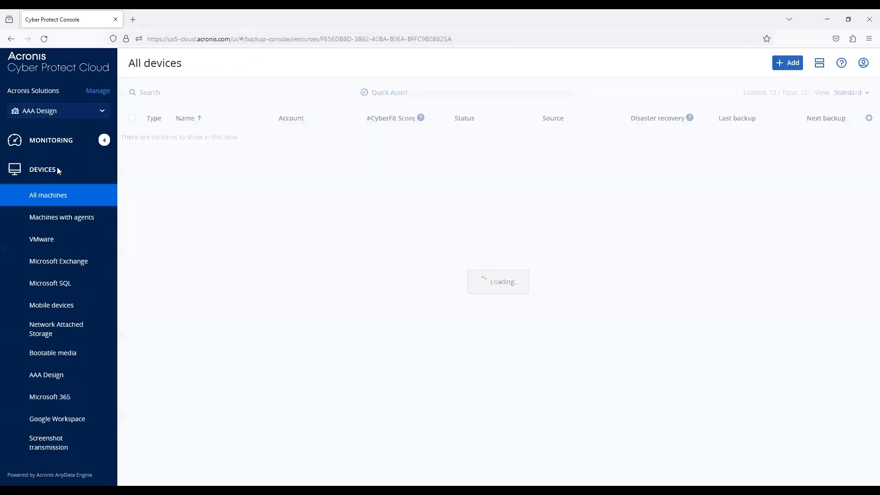
left_click(80, 224)
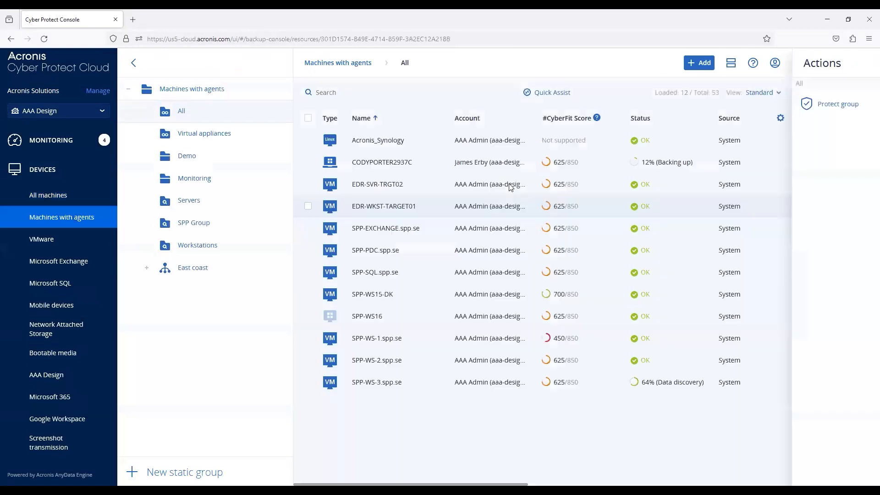
left_click(455, 229)
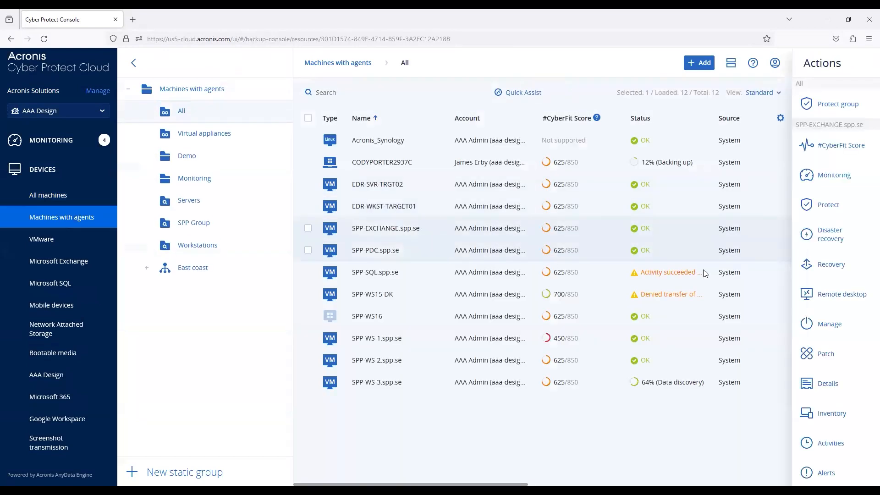
scroll(834, 240, "down", 1)
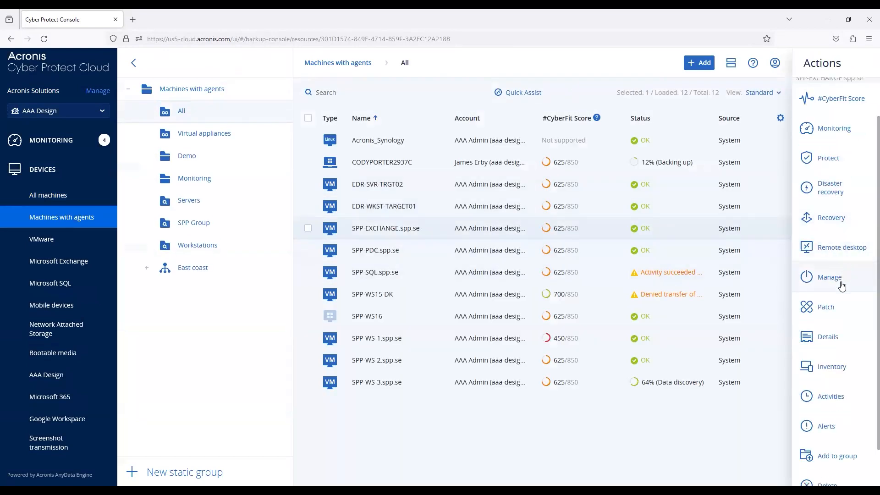
left_click(849, 250)
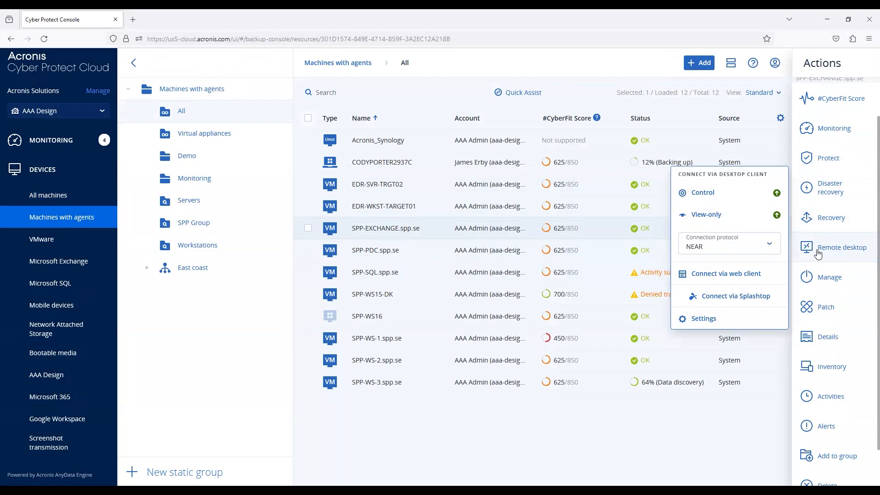
left_click(722, 198)
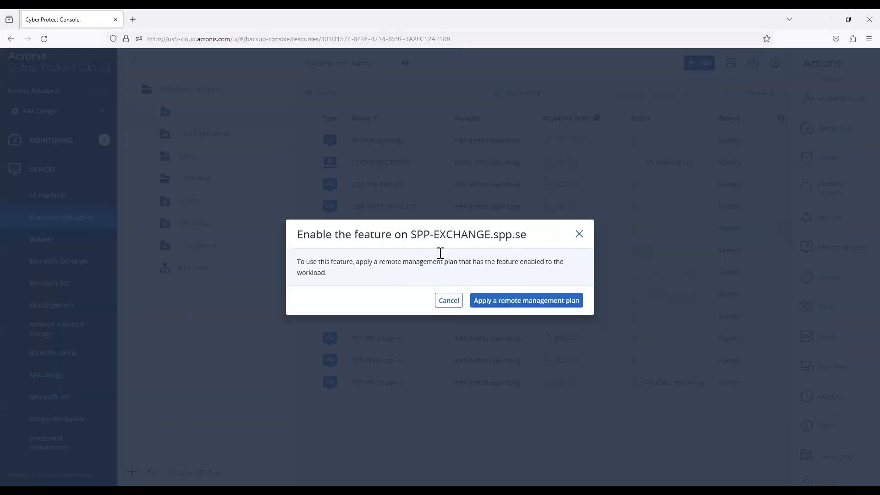
left_click(448, 300)
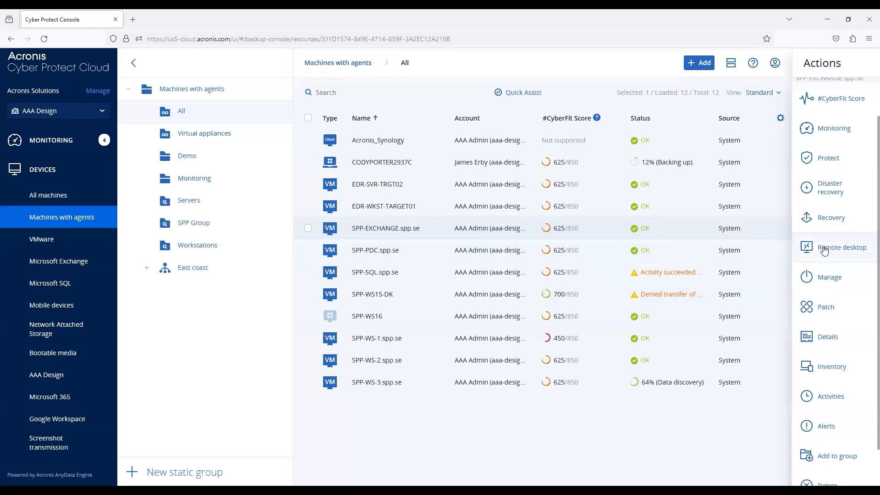
- Examine the remote connection protocols and settings for SPP-EXCHANGE.spp.se, keeping NEAR selected, and view the machine's available management actions
left_click(824, 250)
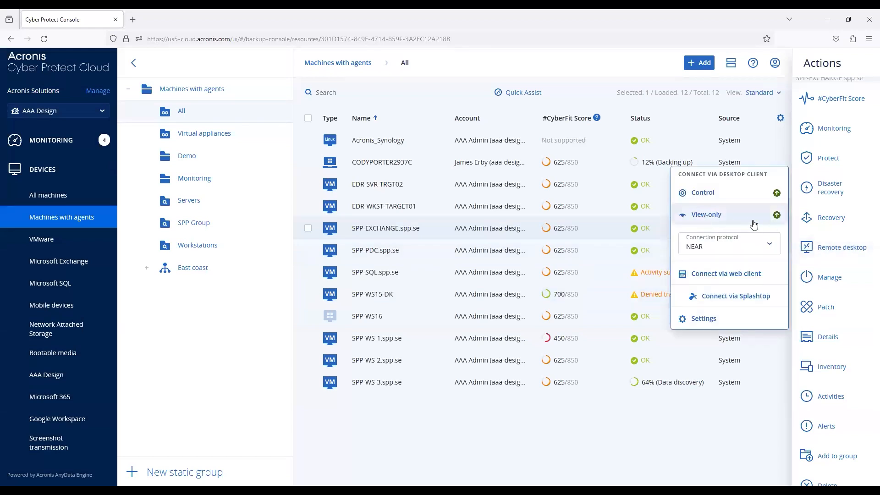
left_click(748, 250)
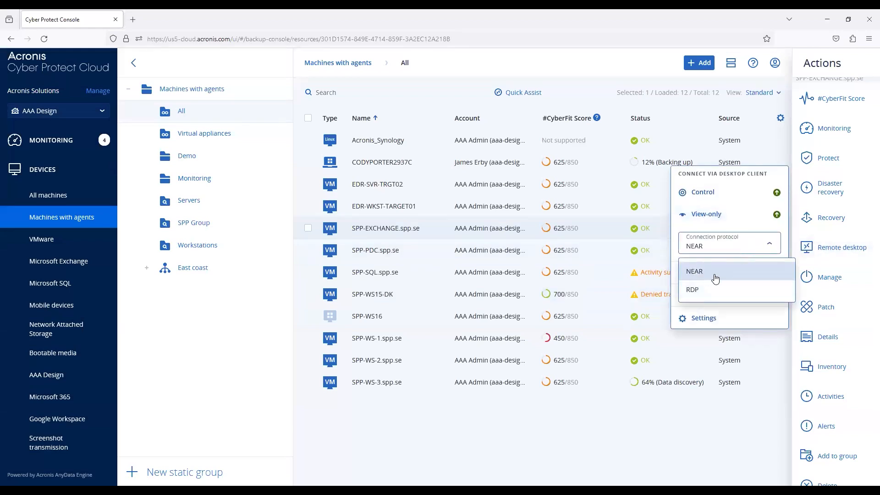
left_click(709, 280)
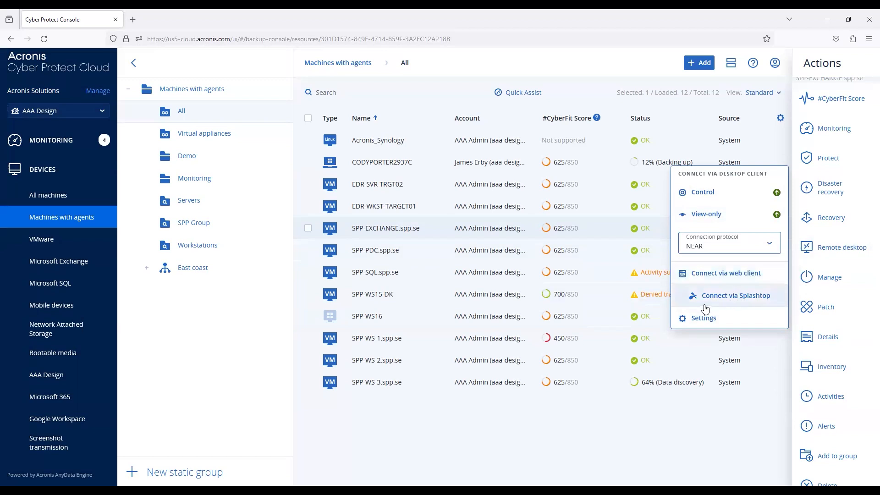
left_click(704, 320)
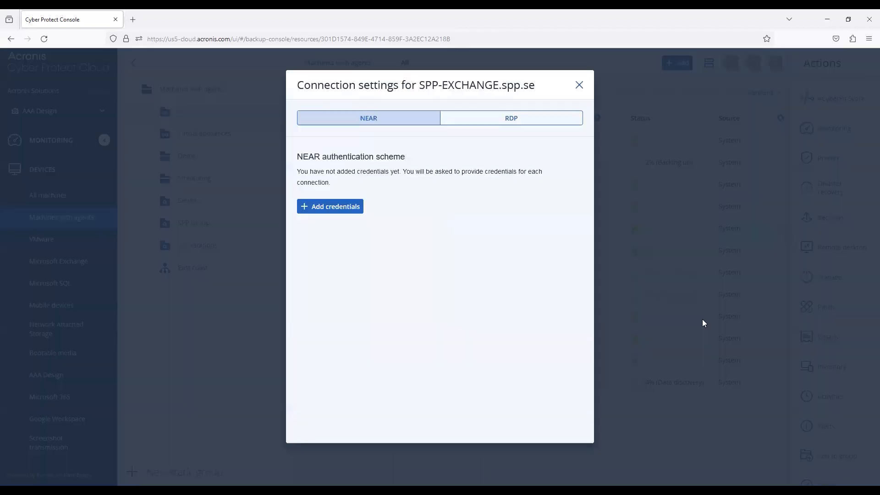
left_click(578, 86)
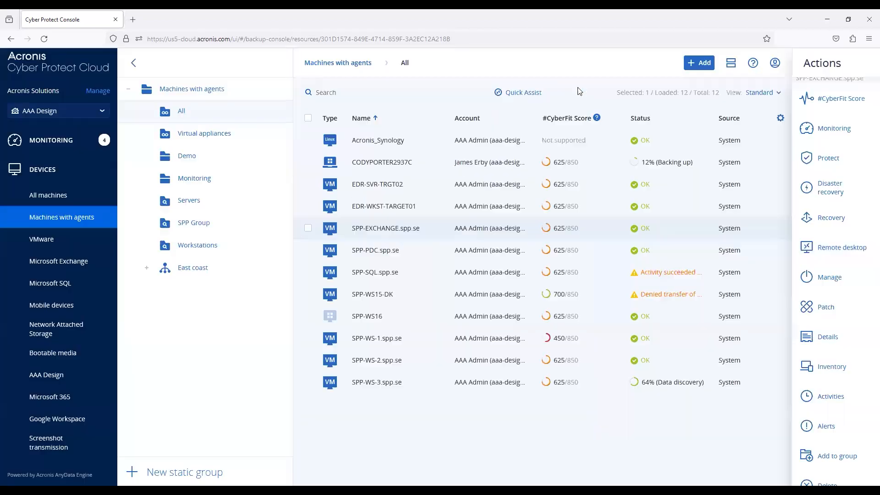
left_click(833, 283)
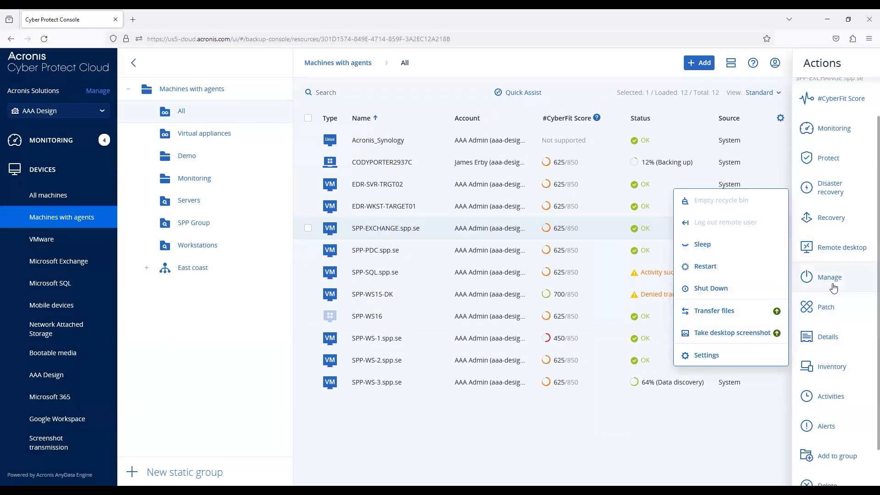
left_click(475, 448)
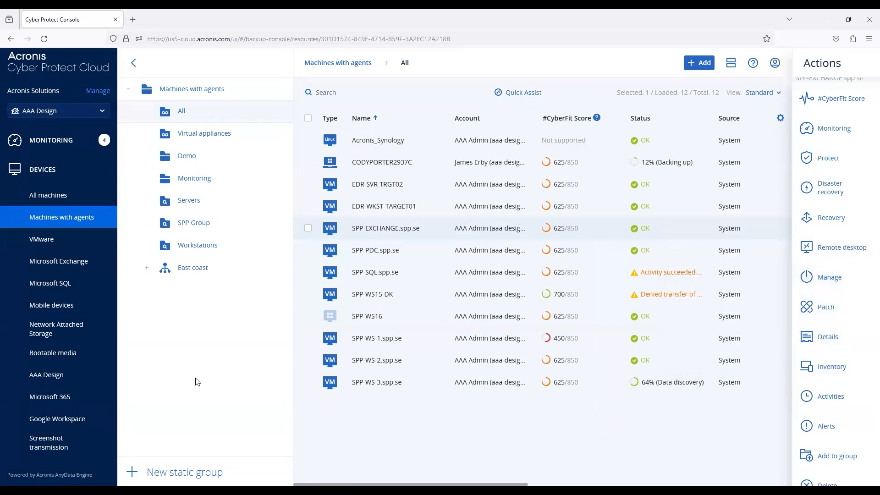
- View the template choices for a new monitoring plan, close it without creating one, and return to the remote management plans
scroll(73, 243, "down", 5)
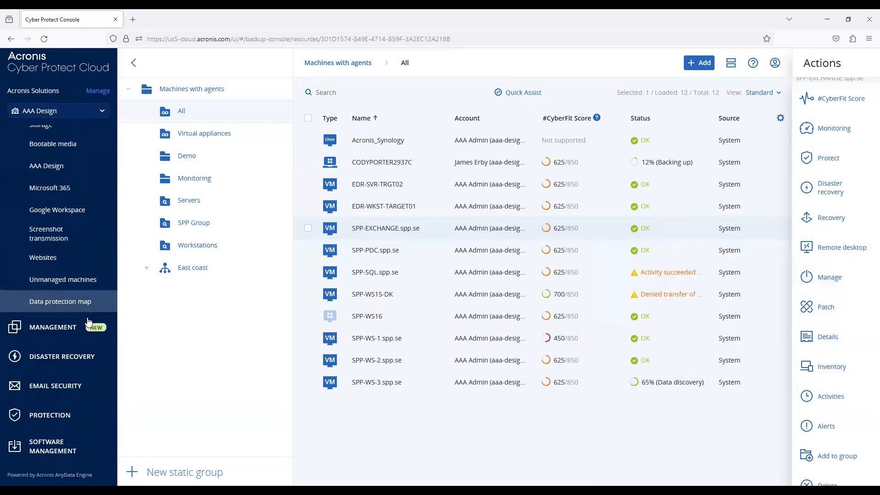
left_click(89, 324)
scroll(71, 239, "up", 3)
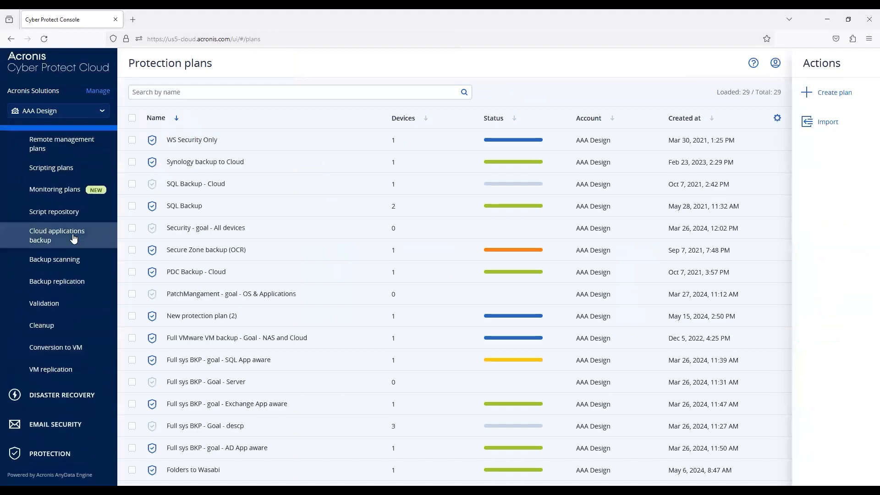
left_click(64, 198)
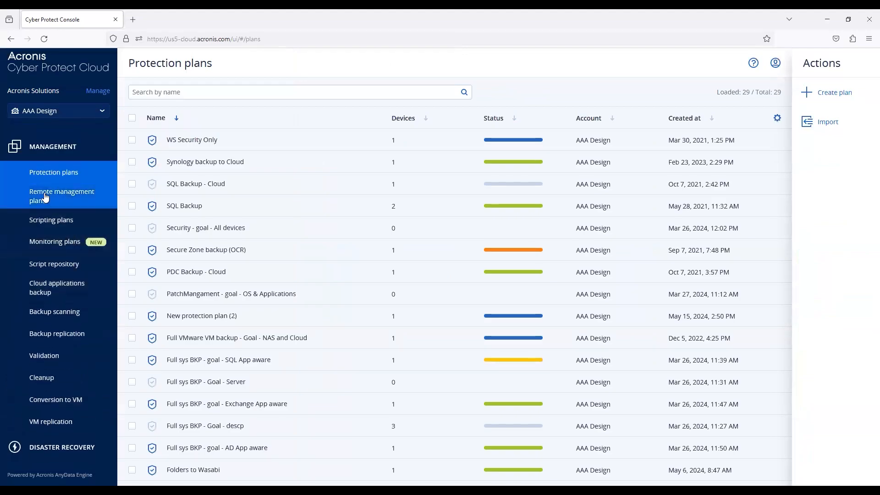
left_click(50, 240)
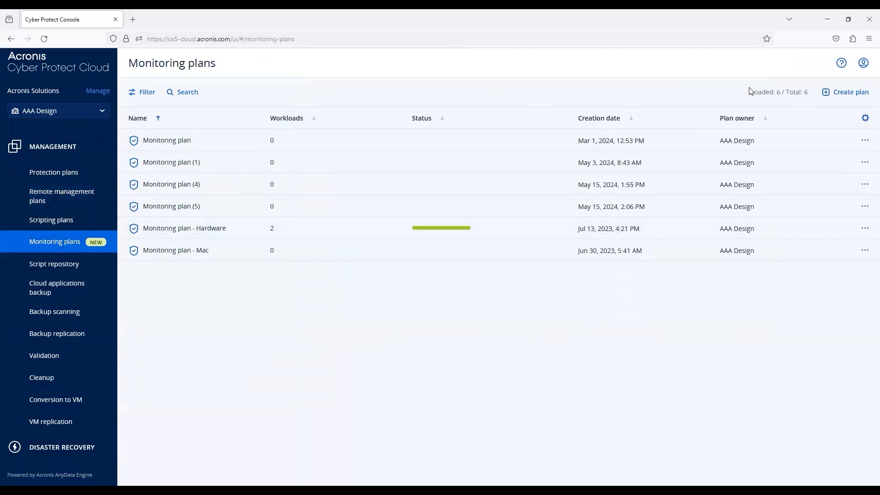
left_click(845, 92)
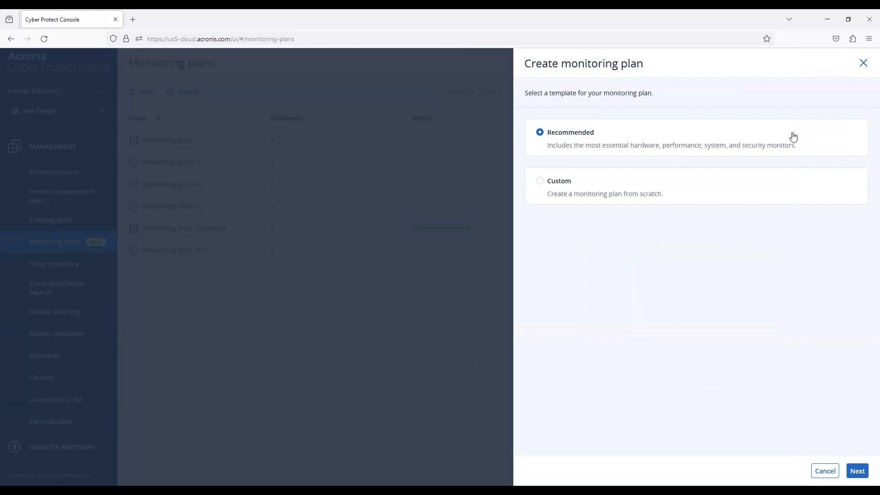
left_click(864, 63)
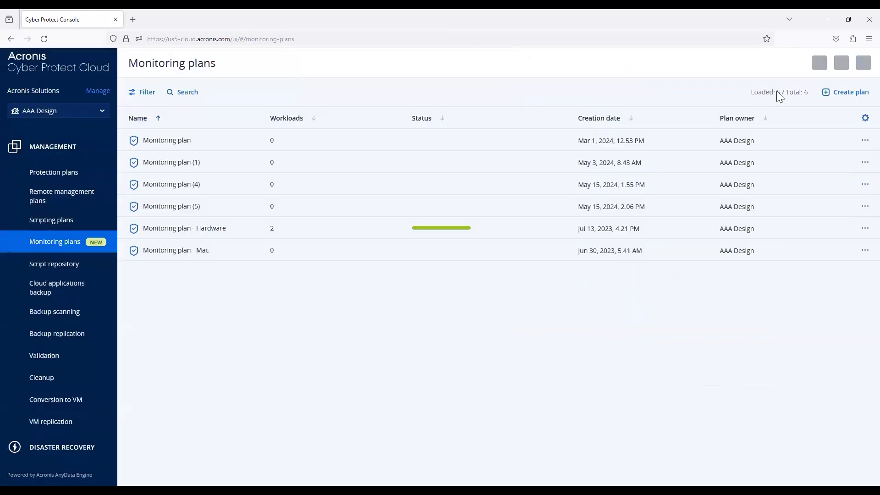
left_click(68, 197)
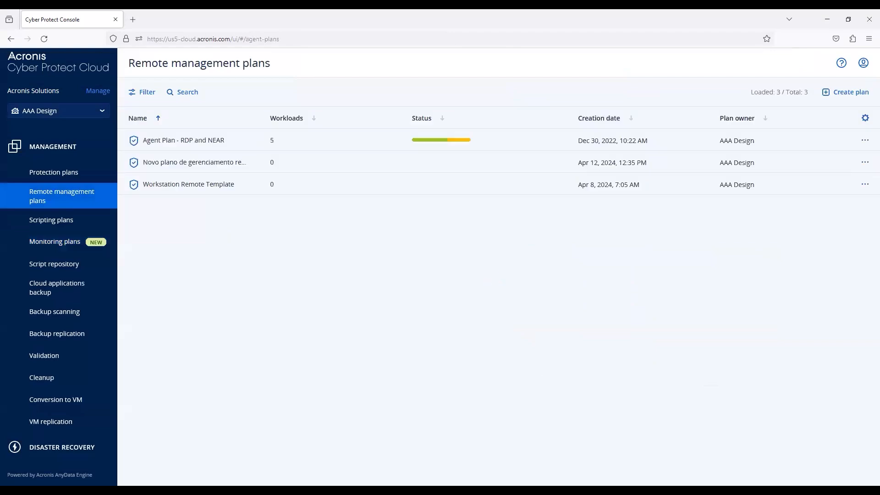